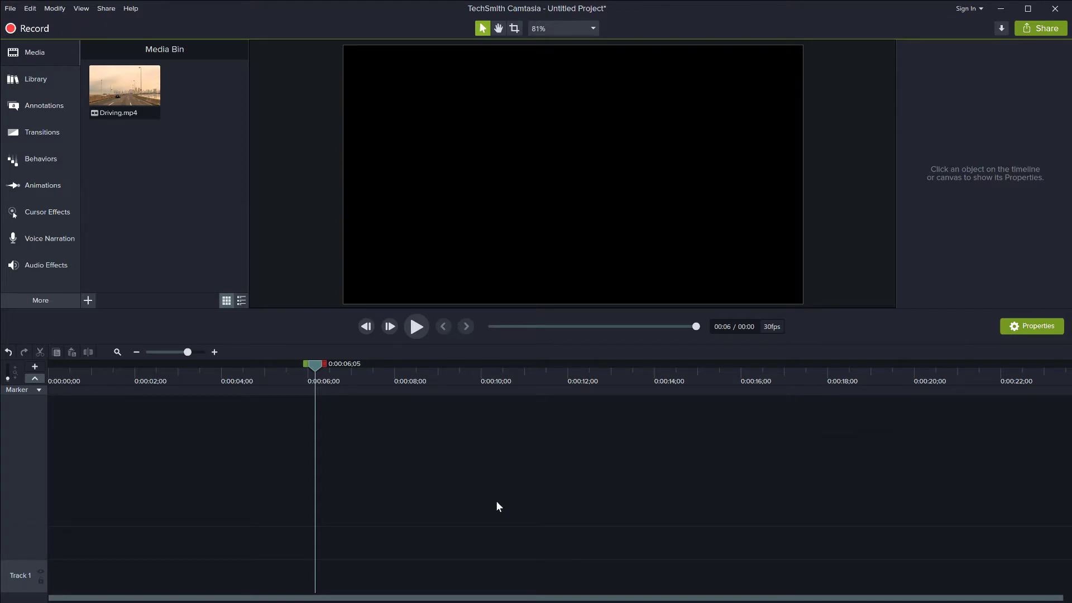
# - Place Driving.mp4 on Track 2 and preview it from just before 6 seconds
pyautogui.click(116, 82)
pyautogui.moveTo(116, 82)
pyautogui.mouseDown()
pyautogui.moveTo(159, 154)
pyautogui.moveTo(42, 551)
pyautogui.mouseUp()
pyautogui.moveTo(312, 363); pyautogui.dragTo(293, 366)
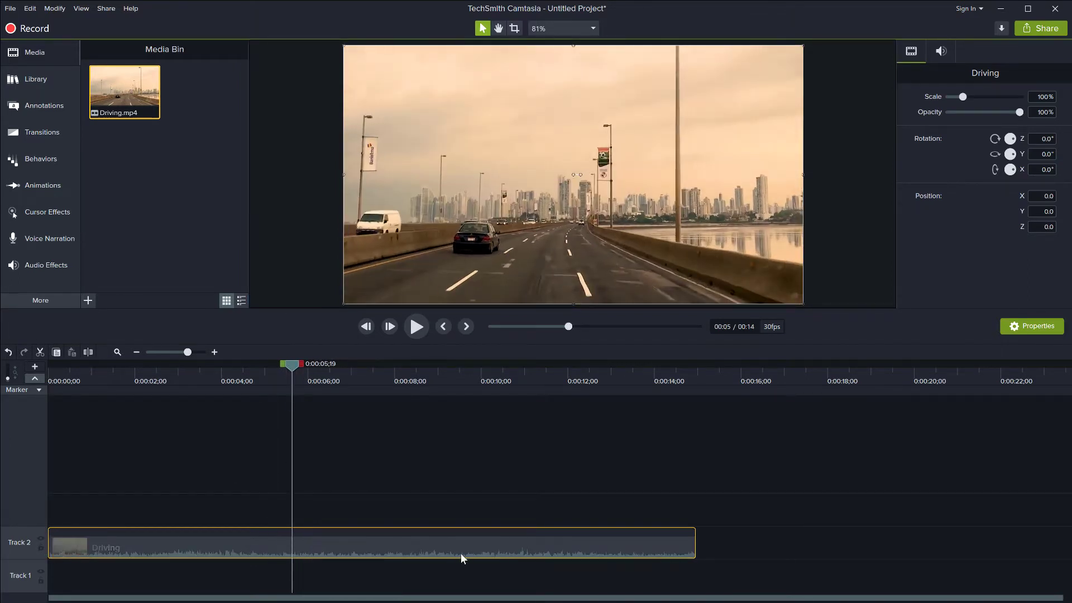
pyautogui.click(417, 327)
pyautogui.click(417, 327)
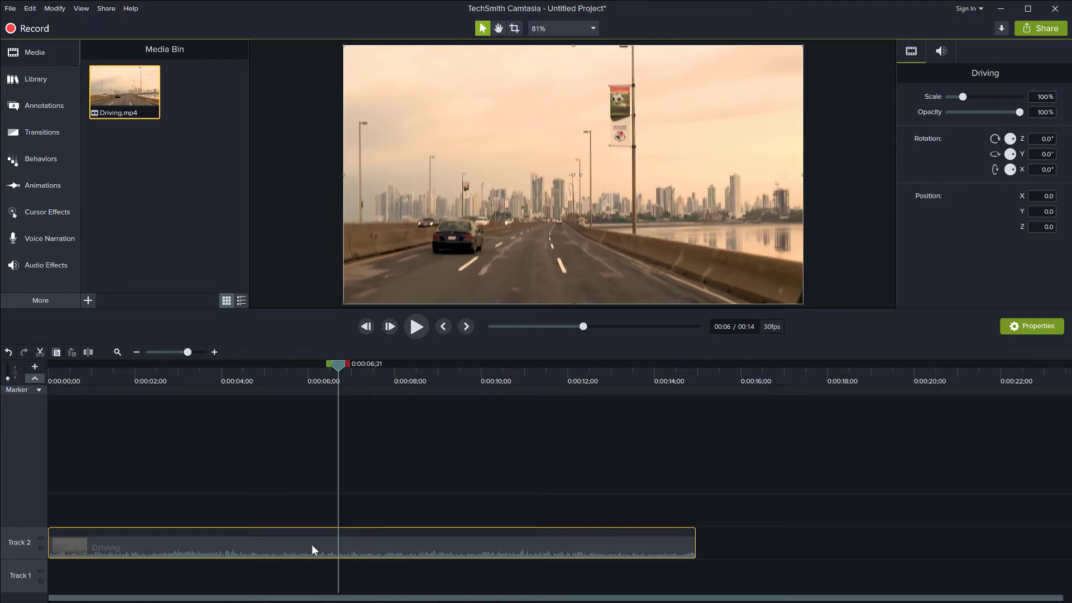
# - Separate the Driving clip's audio onto its own track, then deselect both clips
pyautogui.rightClick(230, 548)
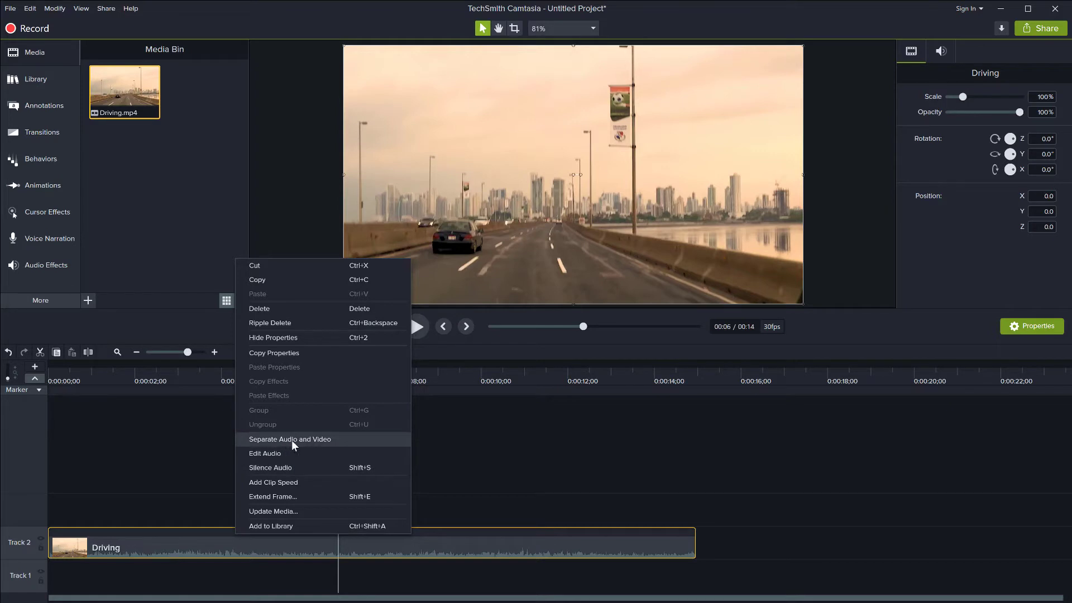
pyautogui.click(308, 444)
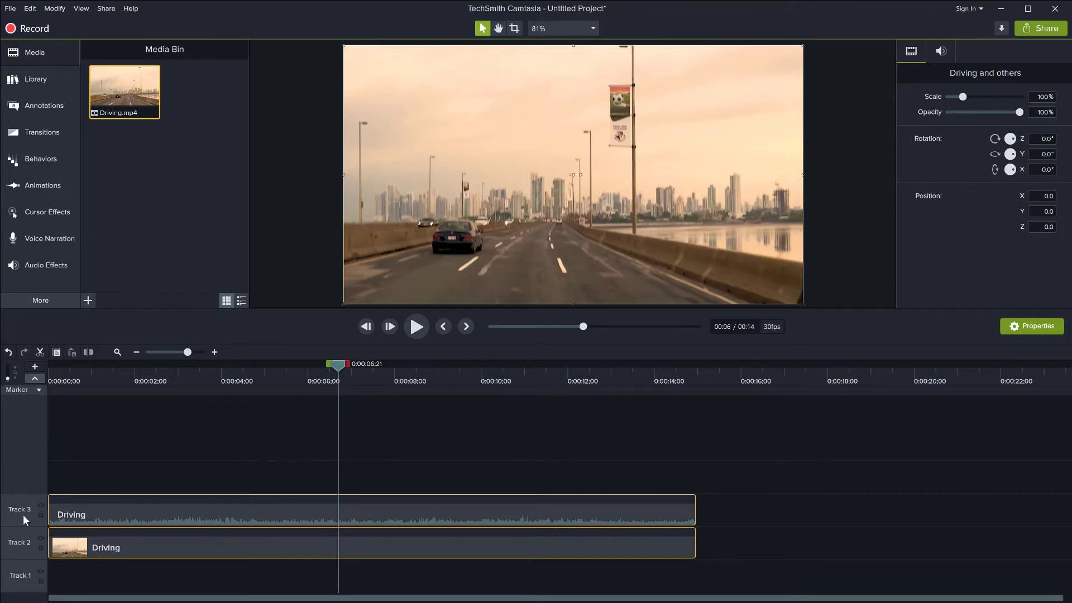
pyautogui.click(208, 436)
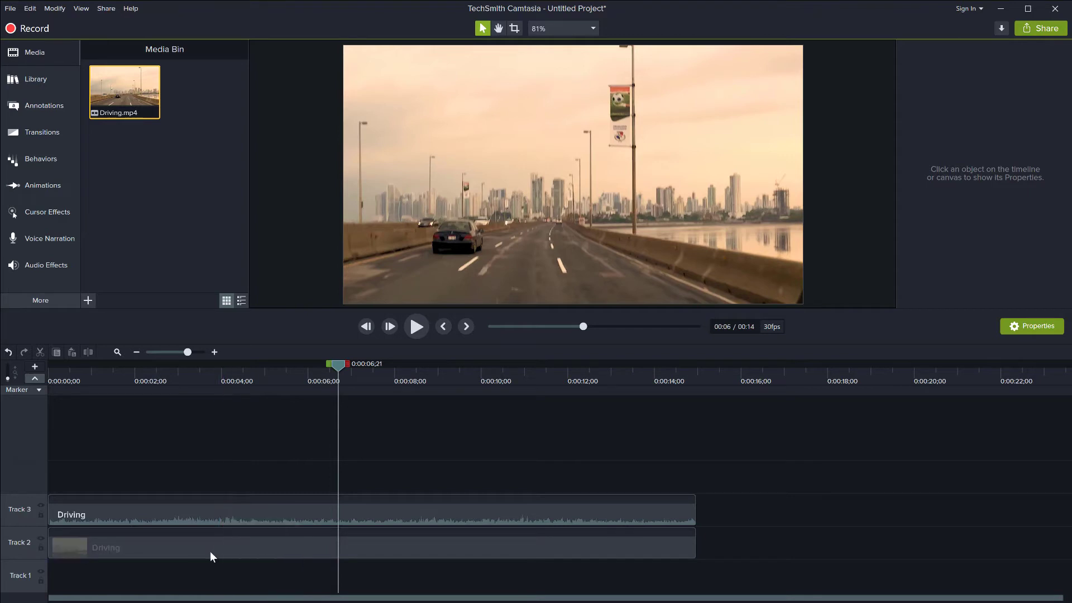
# - Delete the separated audio clip from Track 3 and preview the silent video from the start
pyautogui.click(213, 508)
pyautogui.press('Delete')
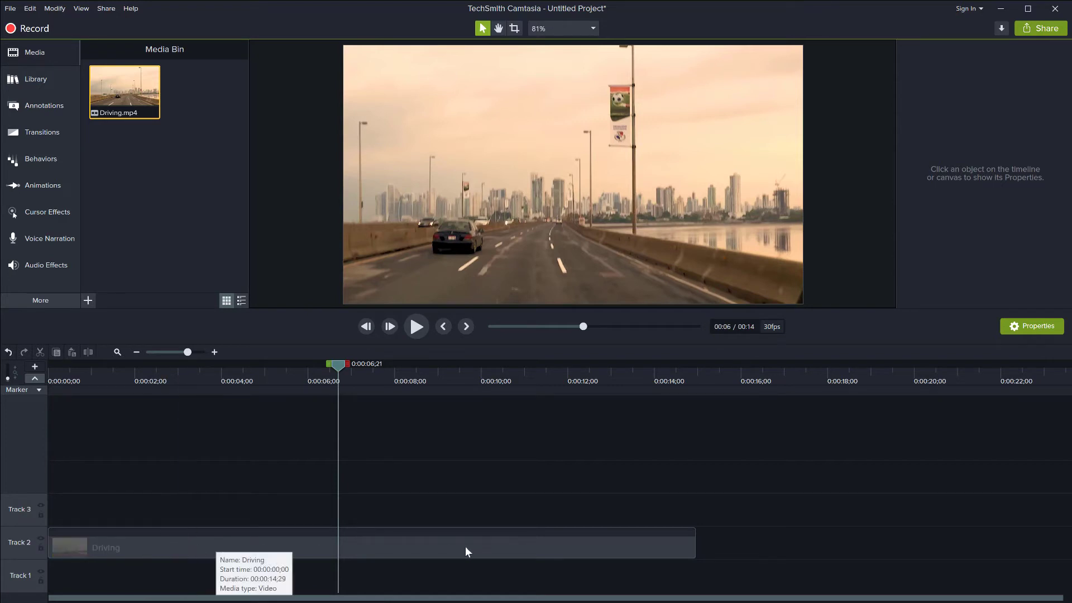
pyautogui.moveTo(330, 366); pyautogui.dragTo(44, 367)
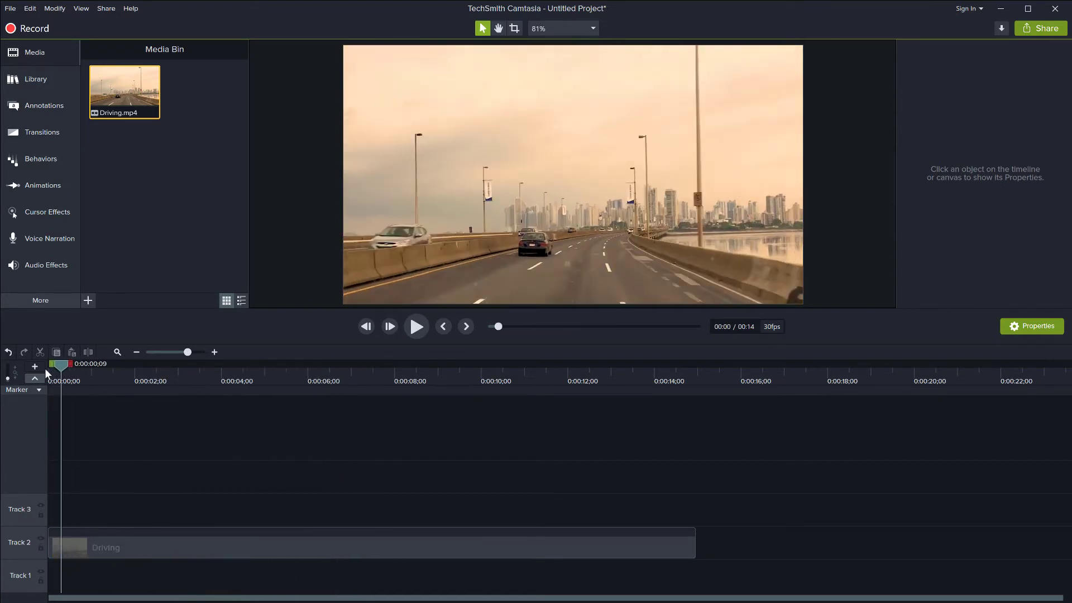
pyautogui.click(418, 328)
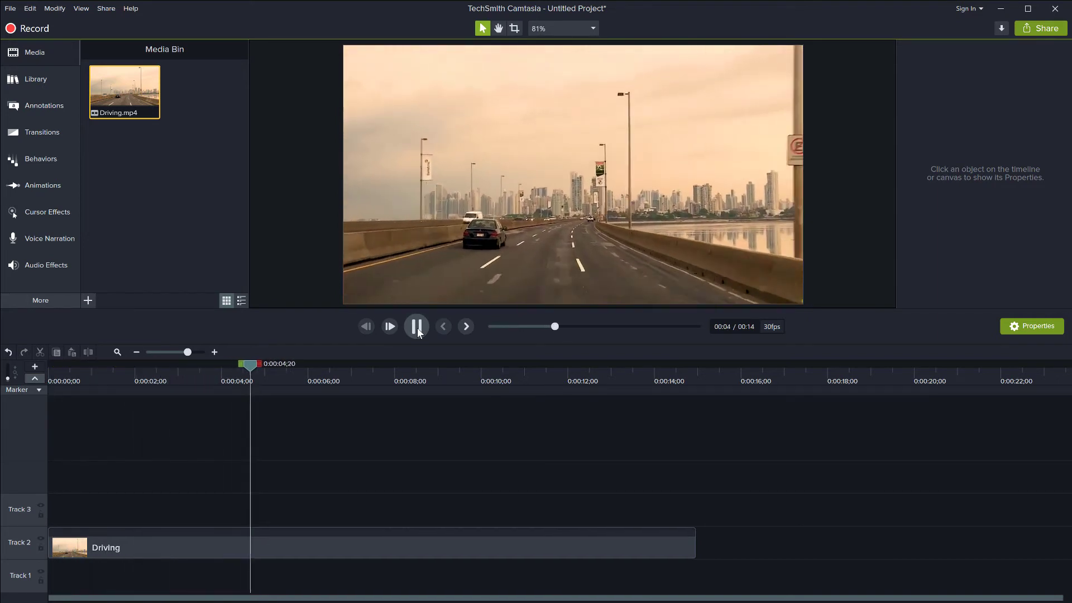
pyautogui.click(418, 328)
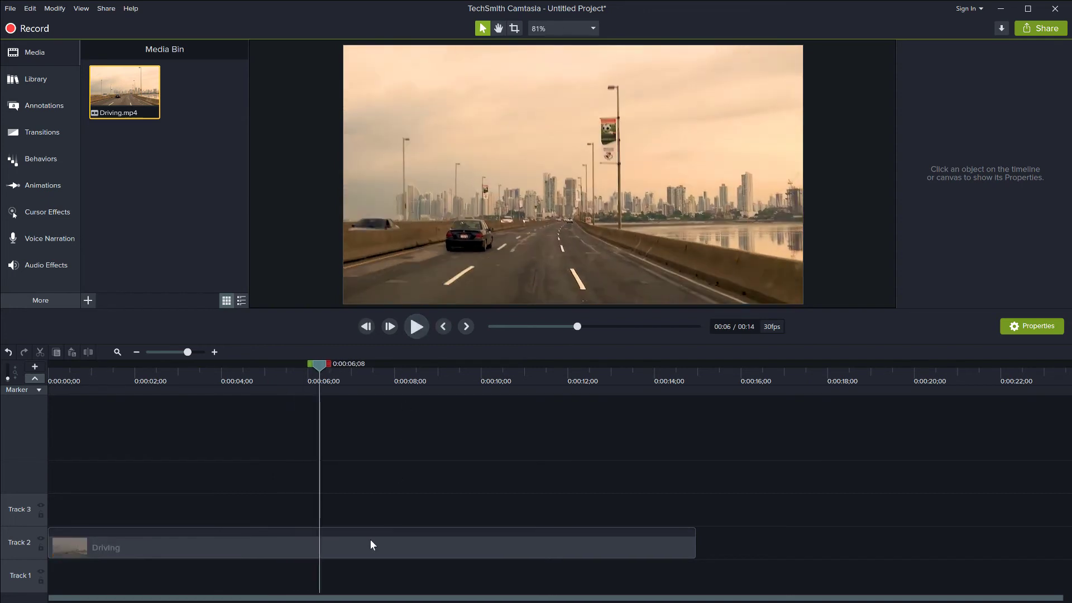
pyautogui.moveTo(204, 551); pyautogui.dragTo(204, 544)
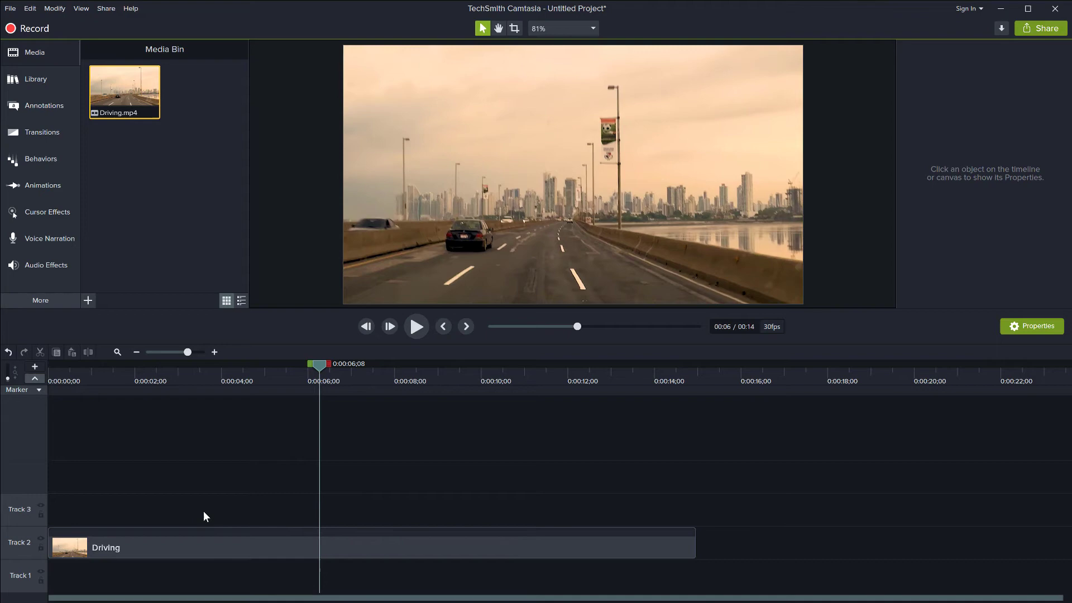
# - Apply Silence Audio (Shift+S) to the Driving clip on Track 2
pyautogui.moveTo(202, 548); pyautogui.dragTo(200, 550)
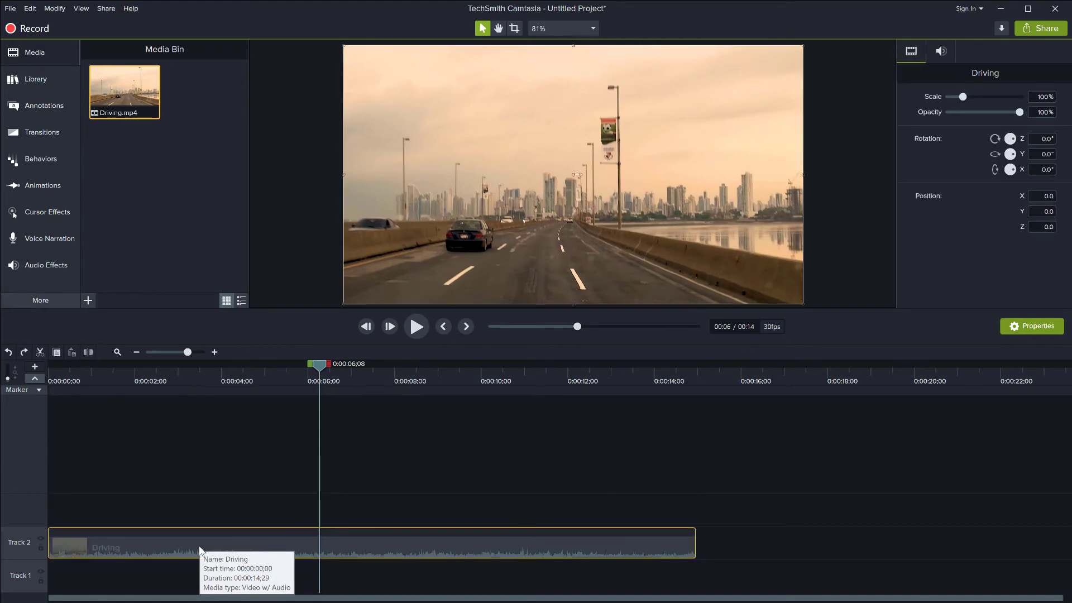
pyautogui.click(262, 506)
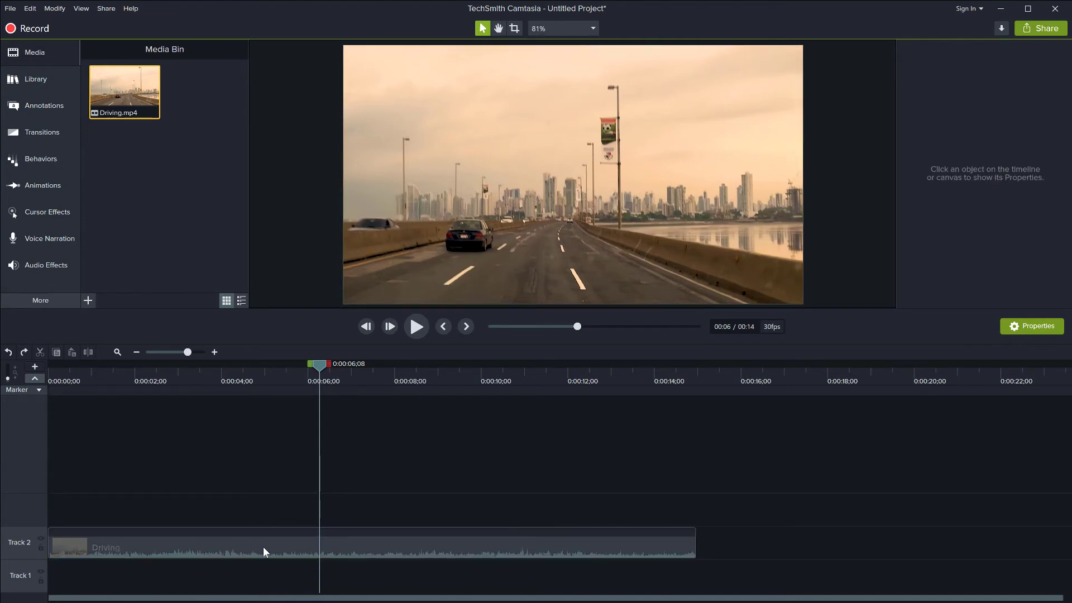
pyautogui.rightClick(383, 545)
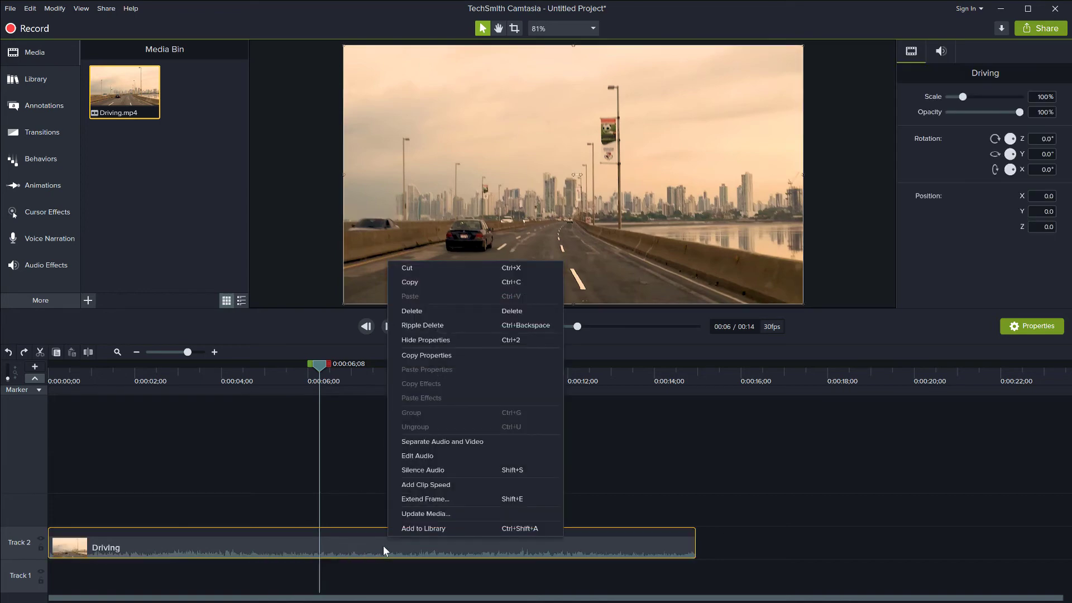
pyautogui.click(420, 471)
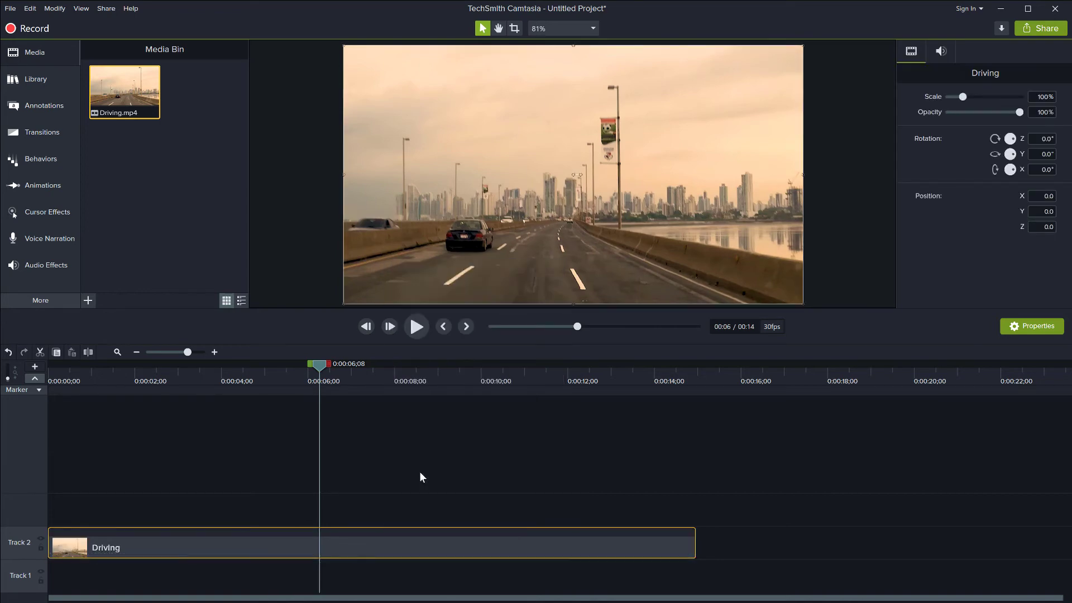